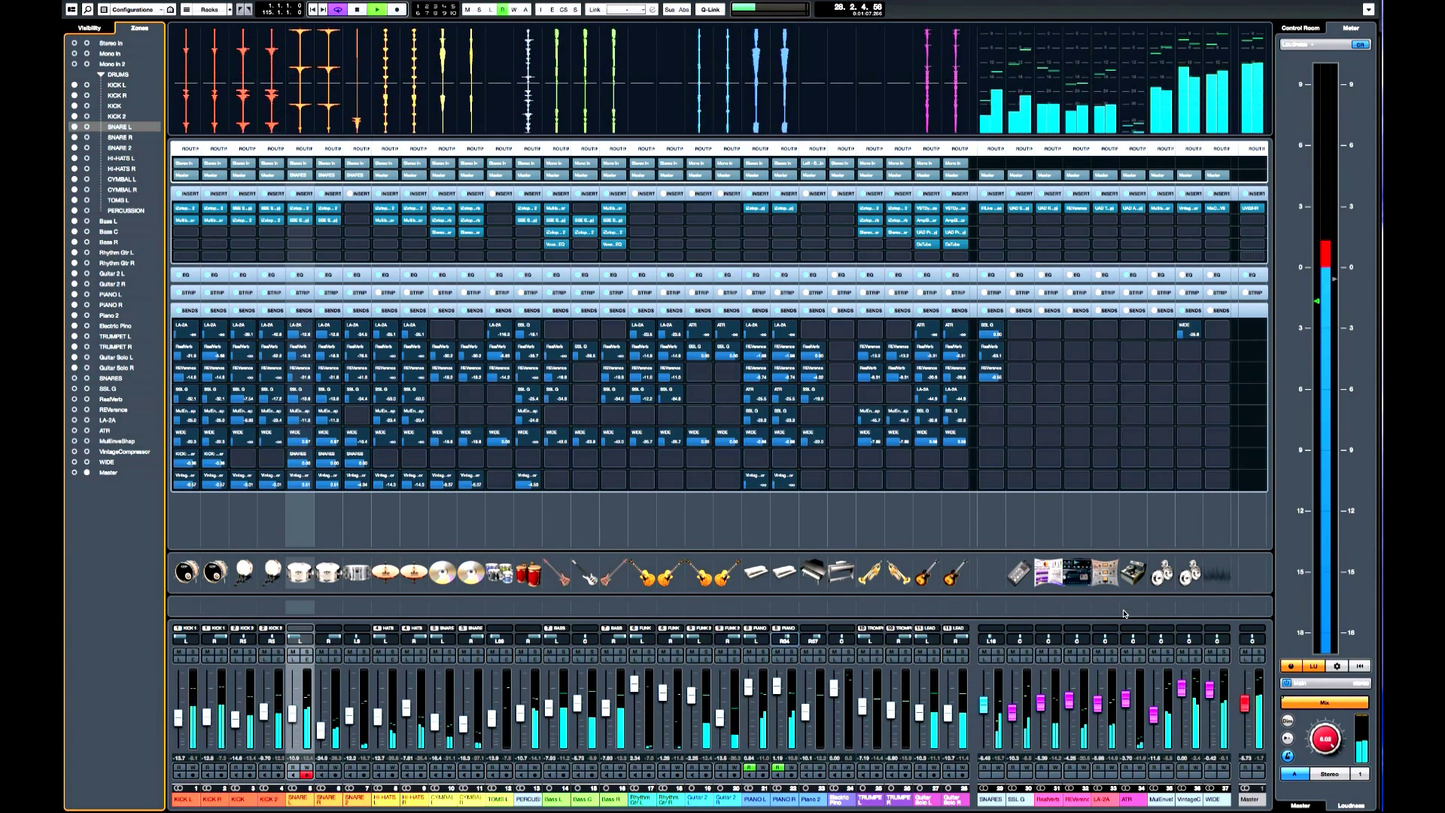
Step: Select the SNARES channel and browse its factory track pictures, cancelling without choosing one
click(999, 576)
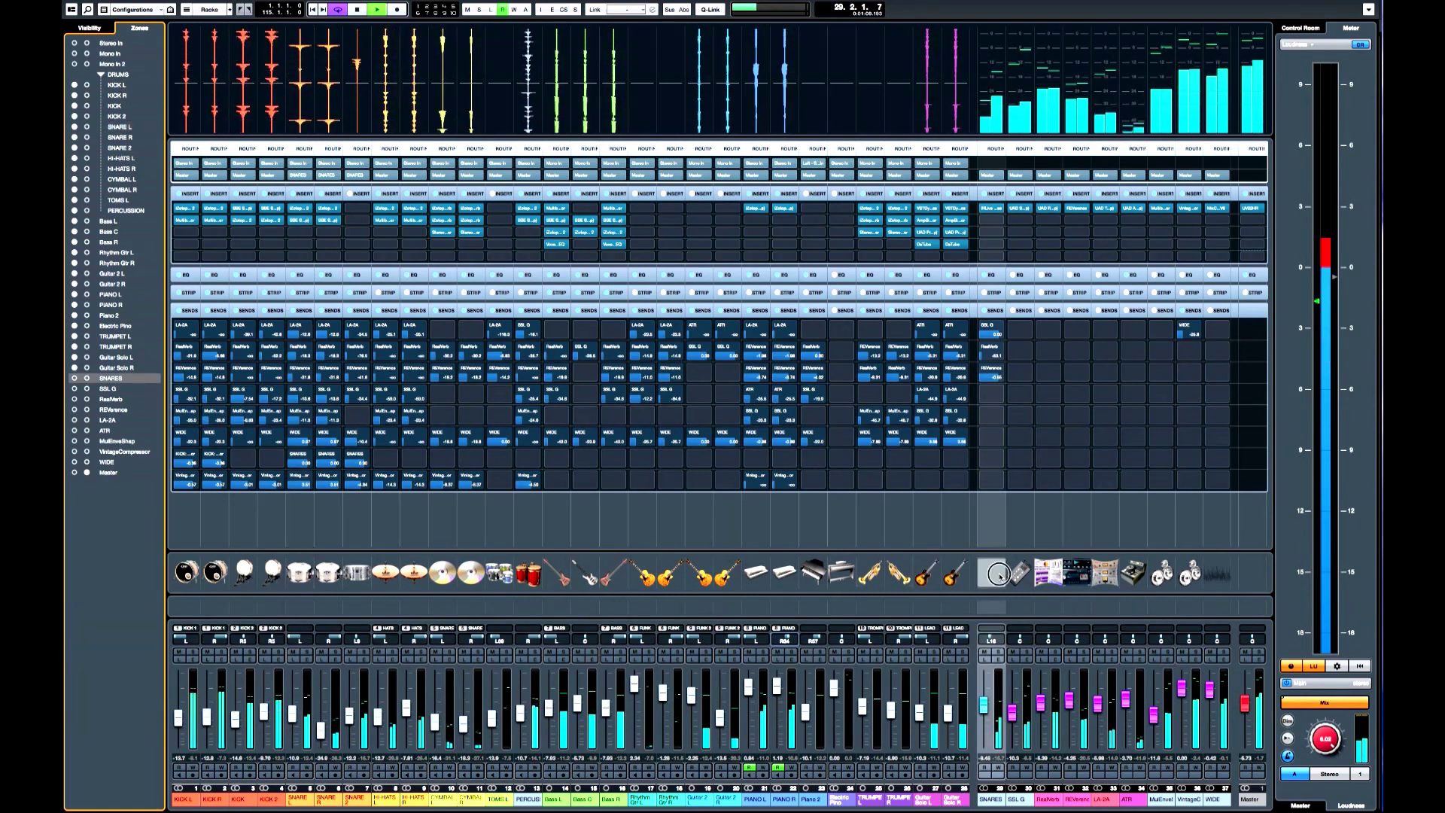
double_click(1000, 577)
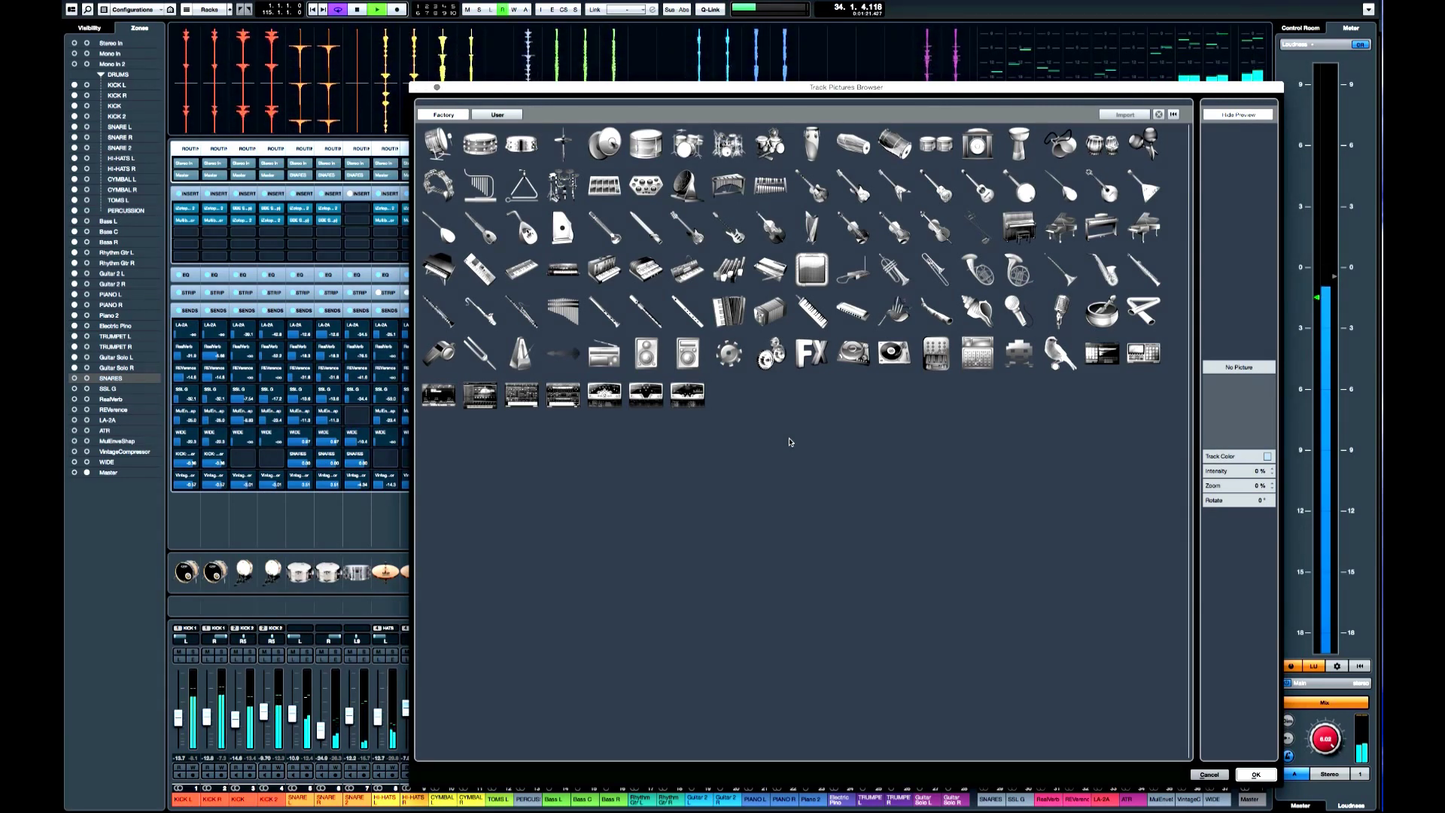
click(1211, 779)
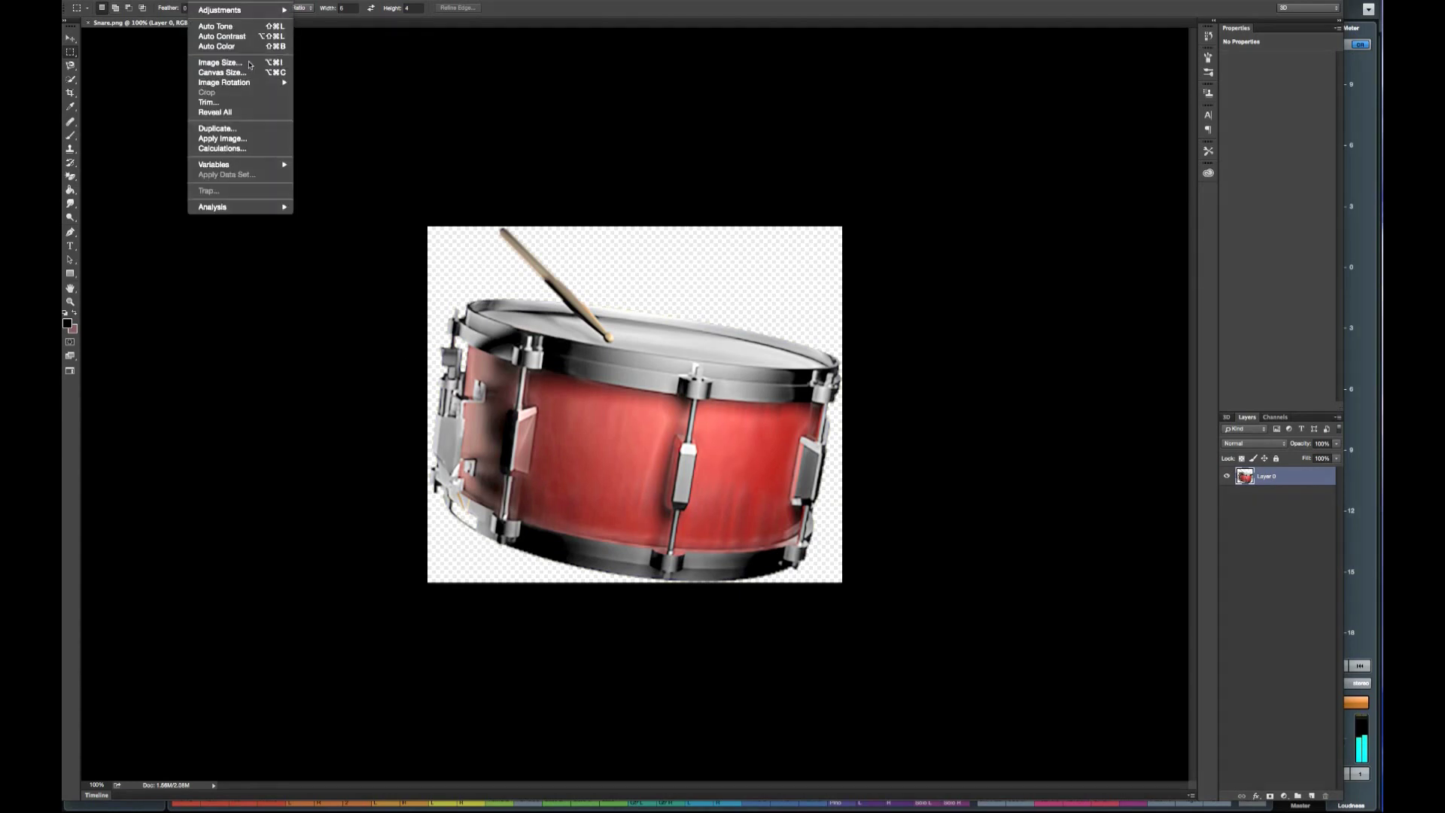
click(256, 83)
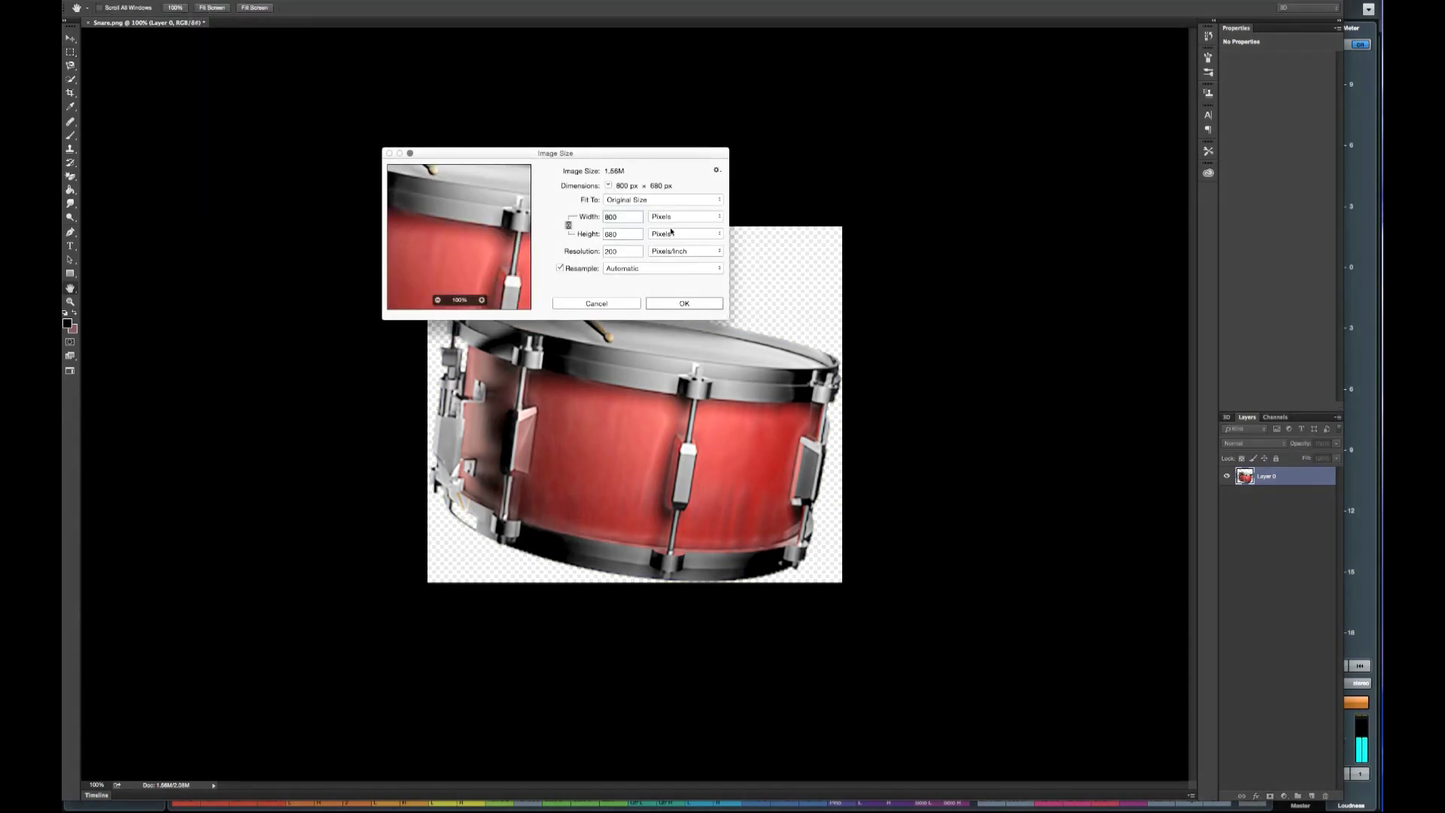
click(664, 303)
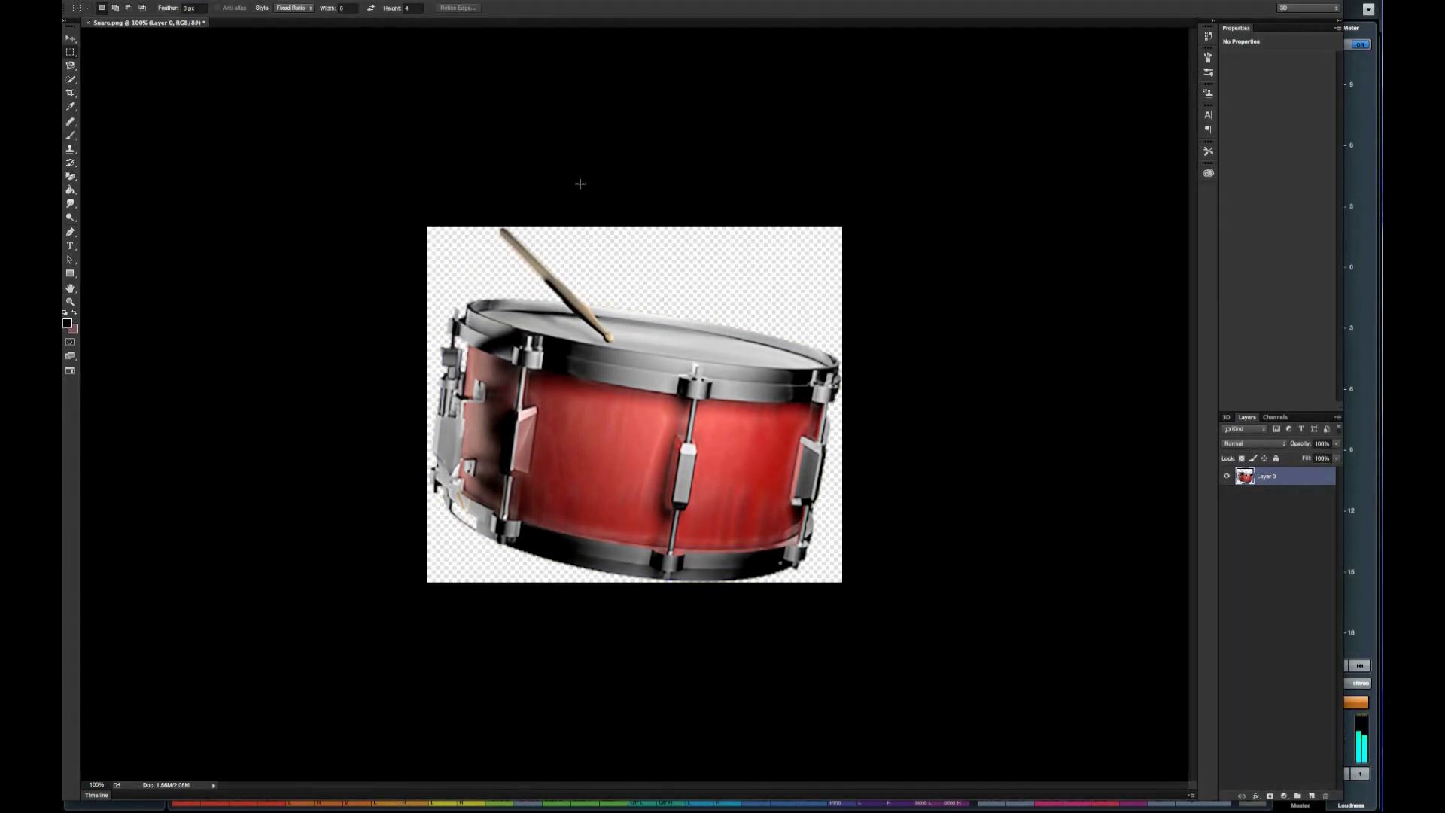
key(super+shift+s)
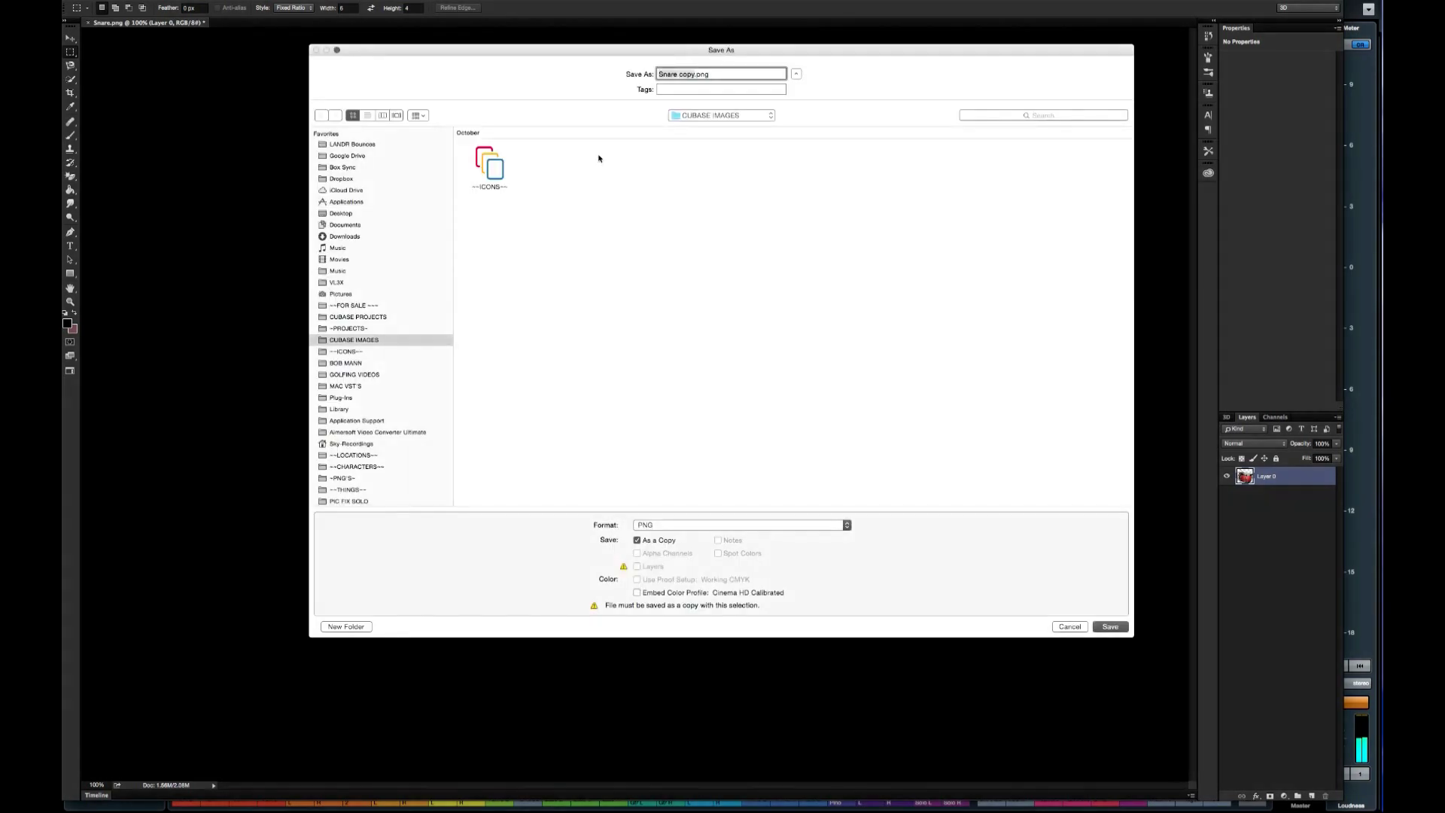
Step: Save the snare image as 'SNAPPY SNARE.png' in the ICONS folder, accepting the PNG options
click(346, 351)
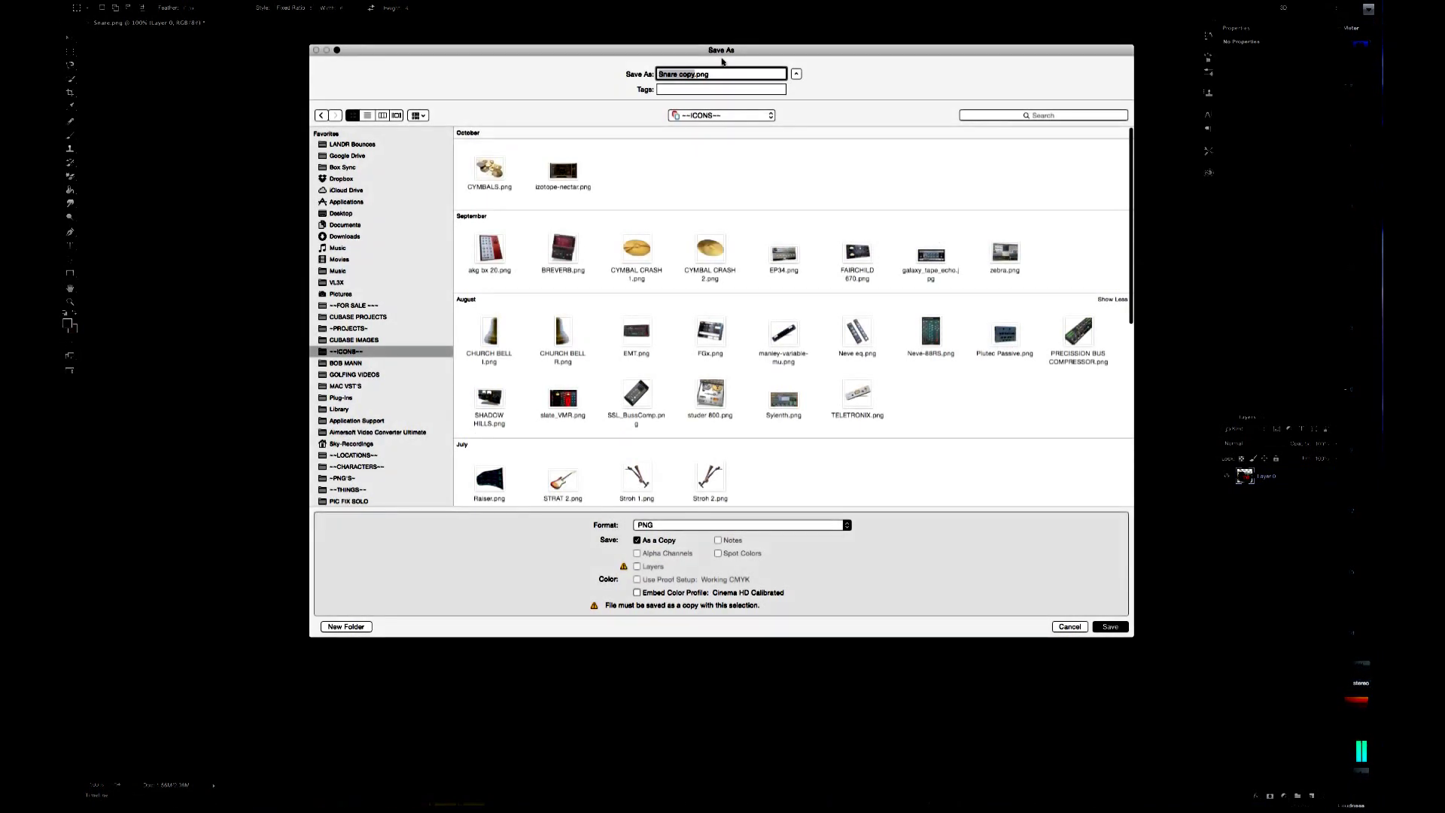
click(693, 74)
key(BackSpace)
key(BackSpace)
key(BackSpace)
key(BackSpace)
key(BackSpace)
key(BackSpace)
key(BackSpace)
key(BackSpace)
key(BackSpace)
key(BackSpace)
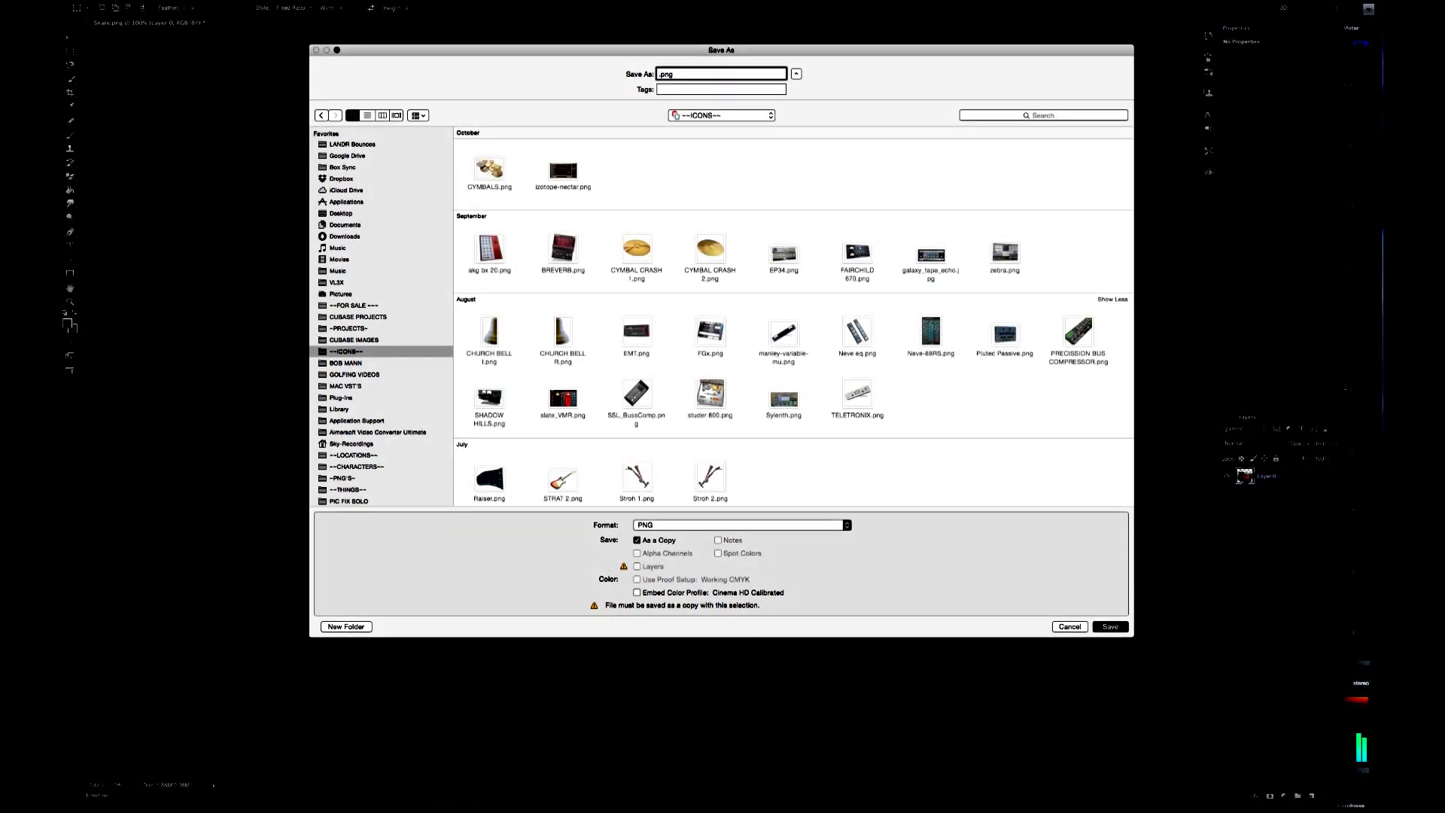
text(SNAPPY SNAT)
key(BackSpace)
text(RE)
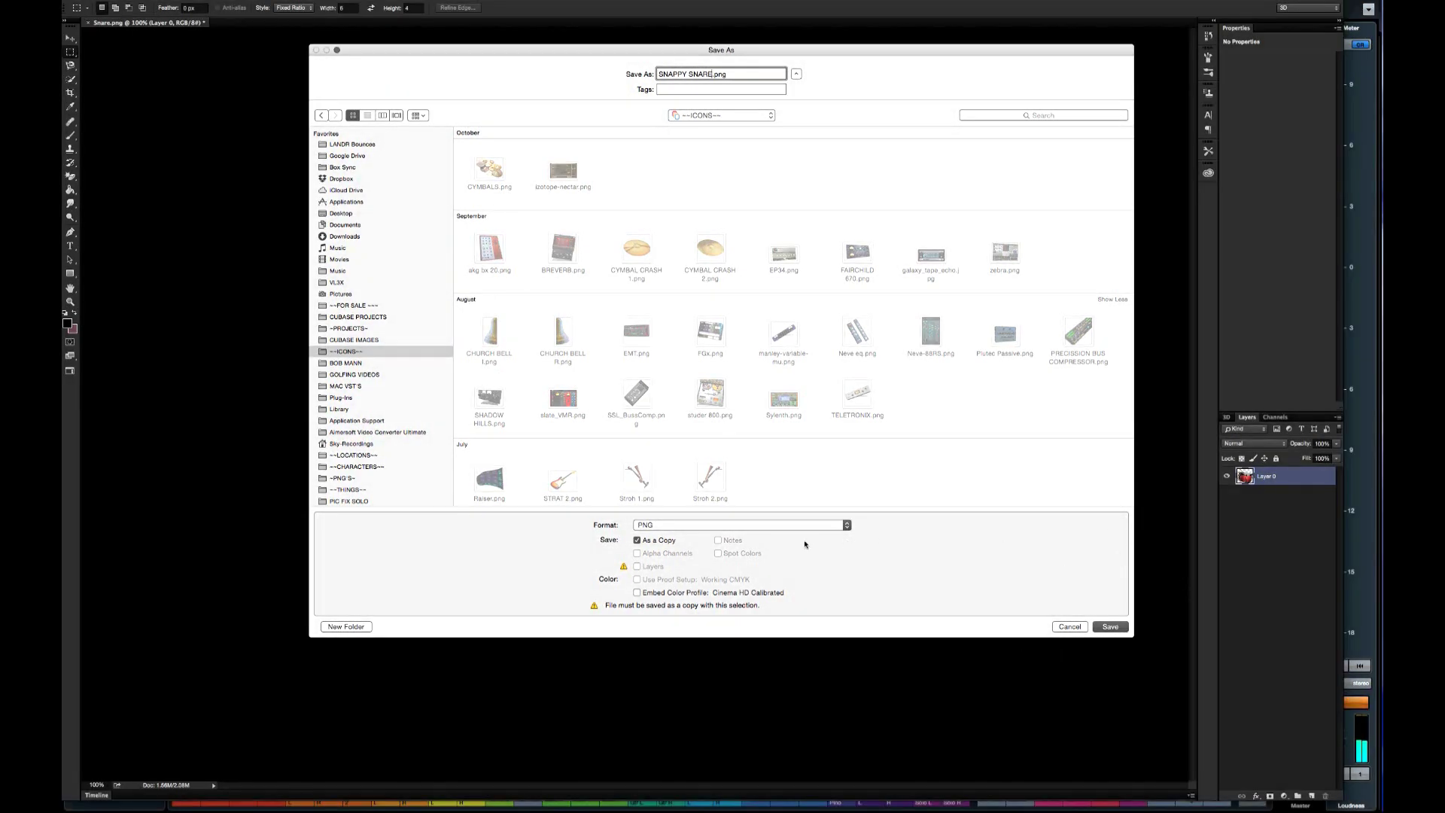
click(1111, 626)
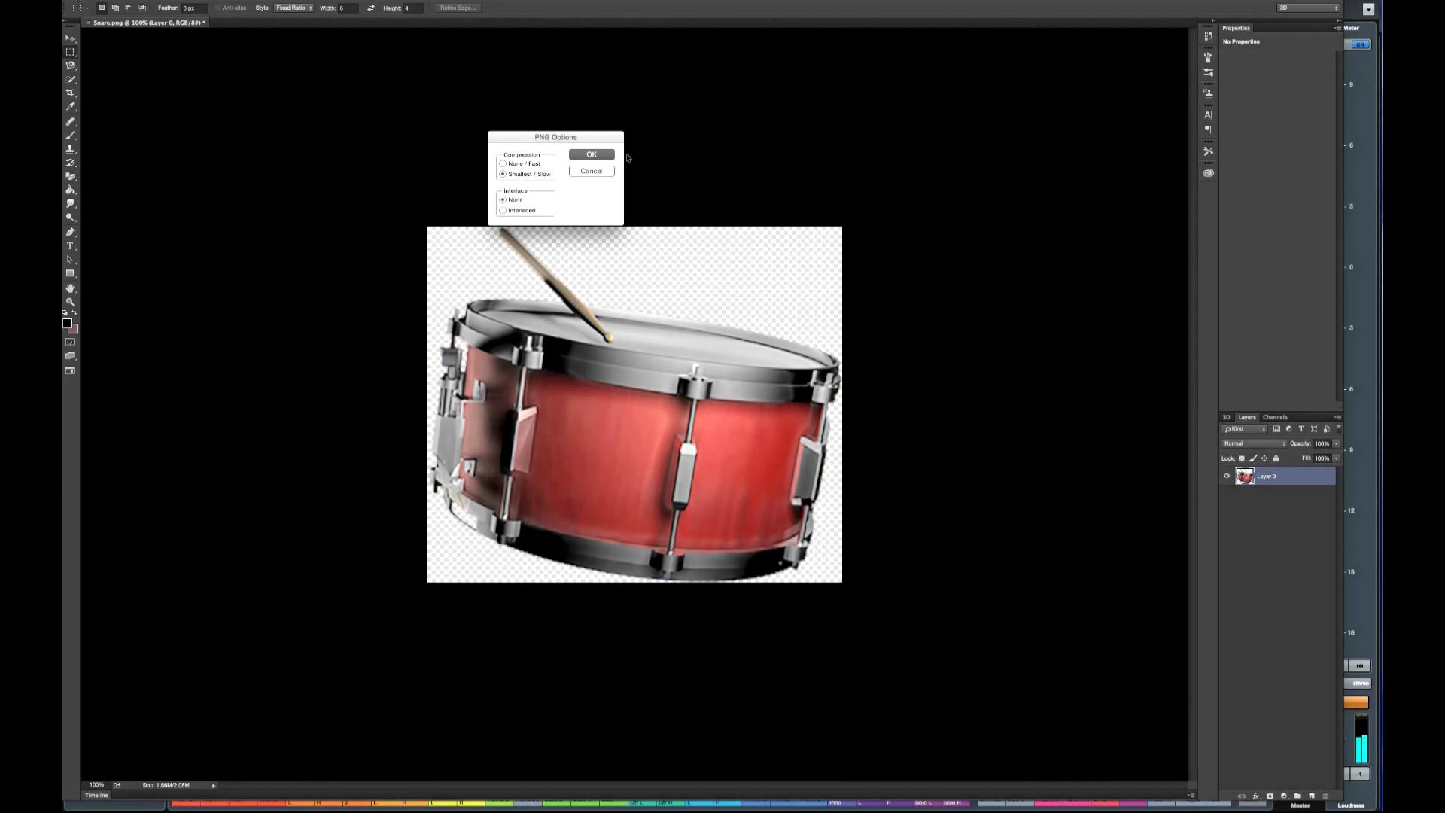
click(592, 156)
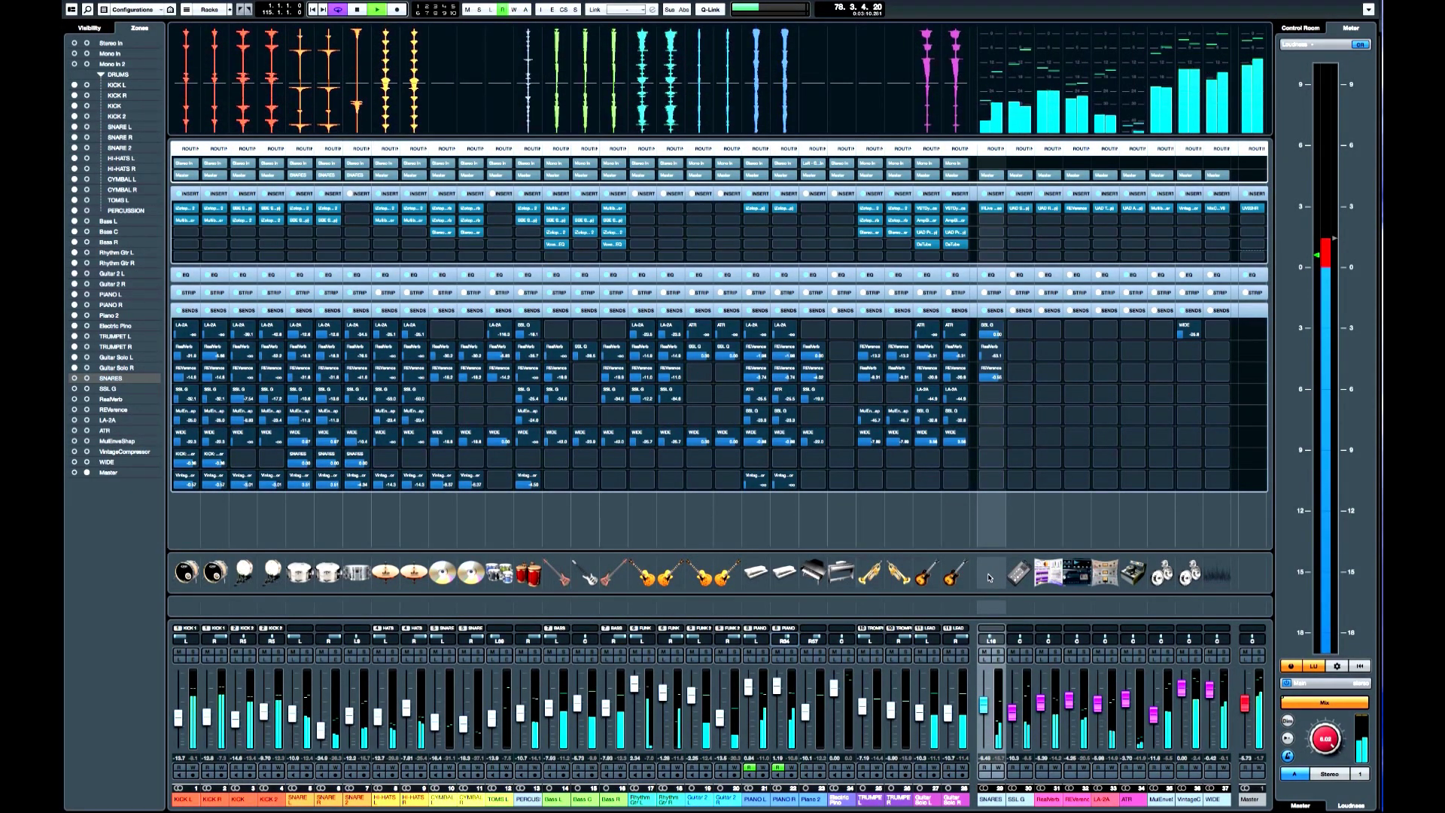
Step: Open the SNARES channel's Track Pictures Browser on the User picture collection
double_click(989, 577)
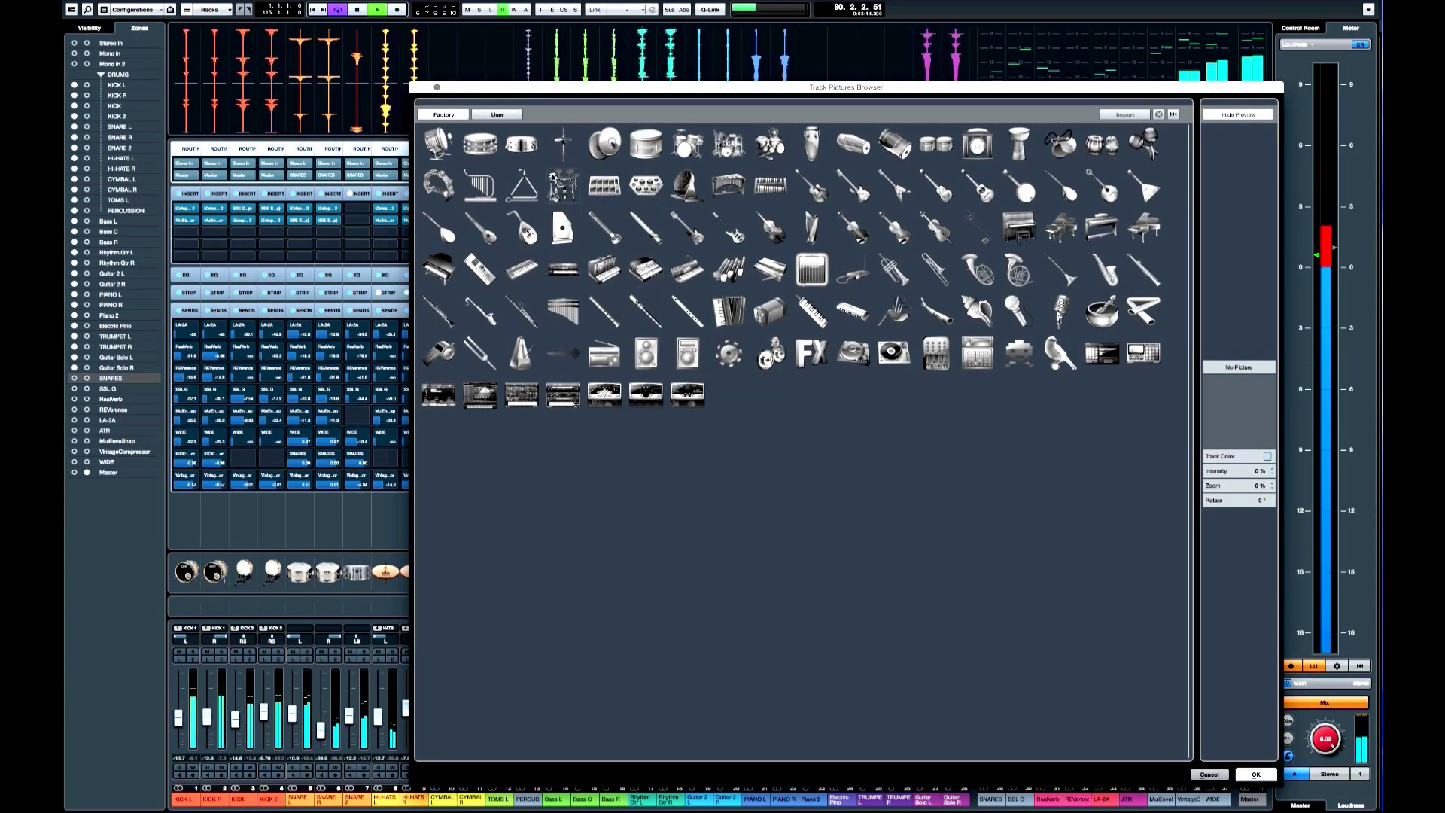
click(489, 118)
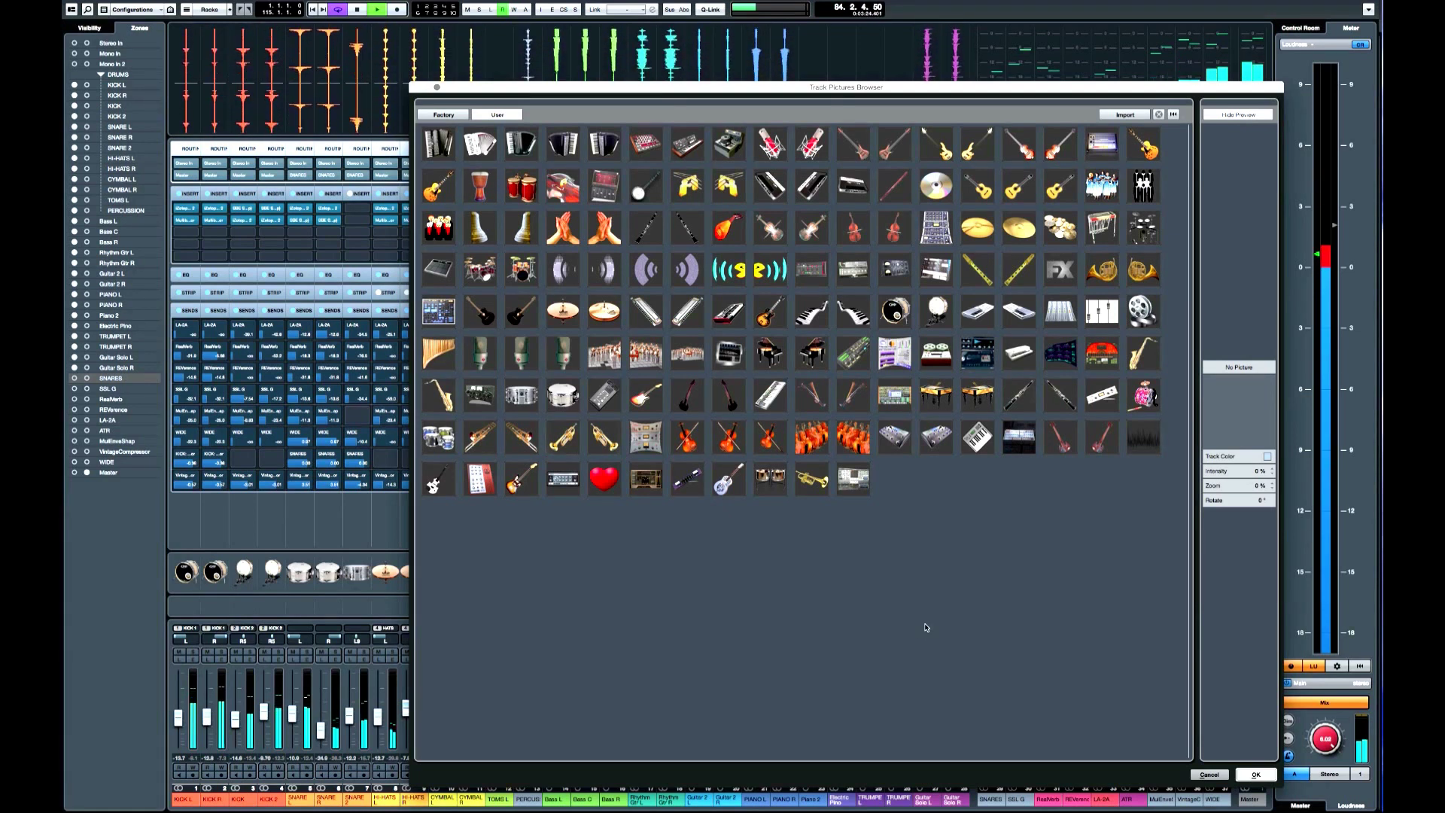
Step: Import SNAPPY SNARE.png from the ICONS folder into the user track pictures
click(1120, 116)
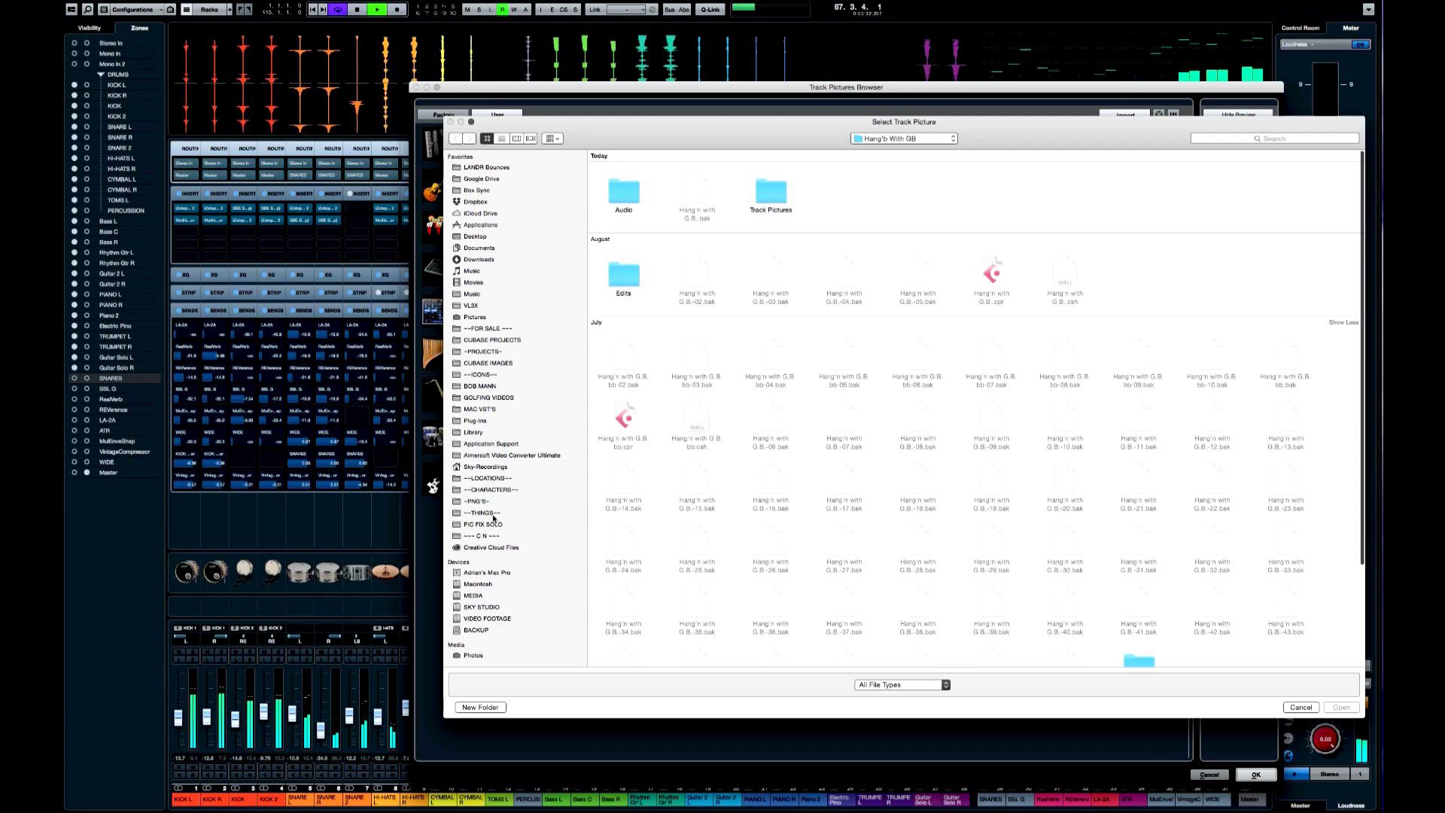
click(493, 375)
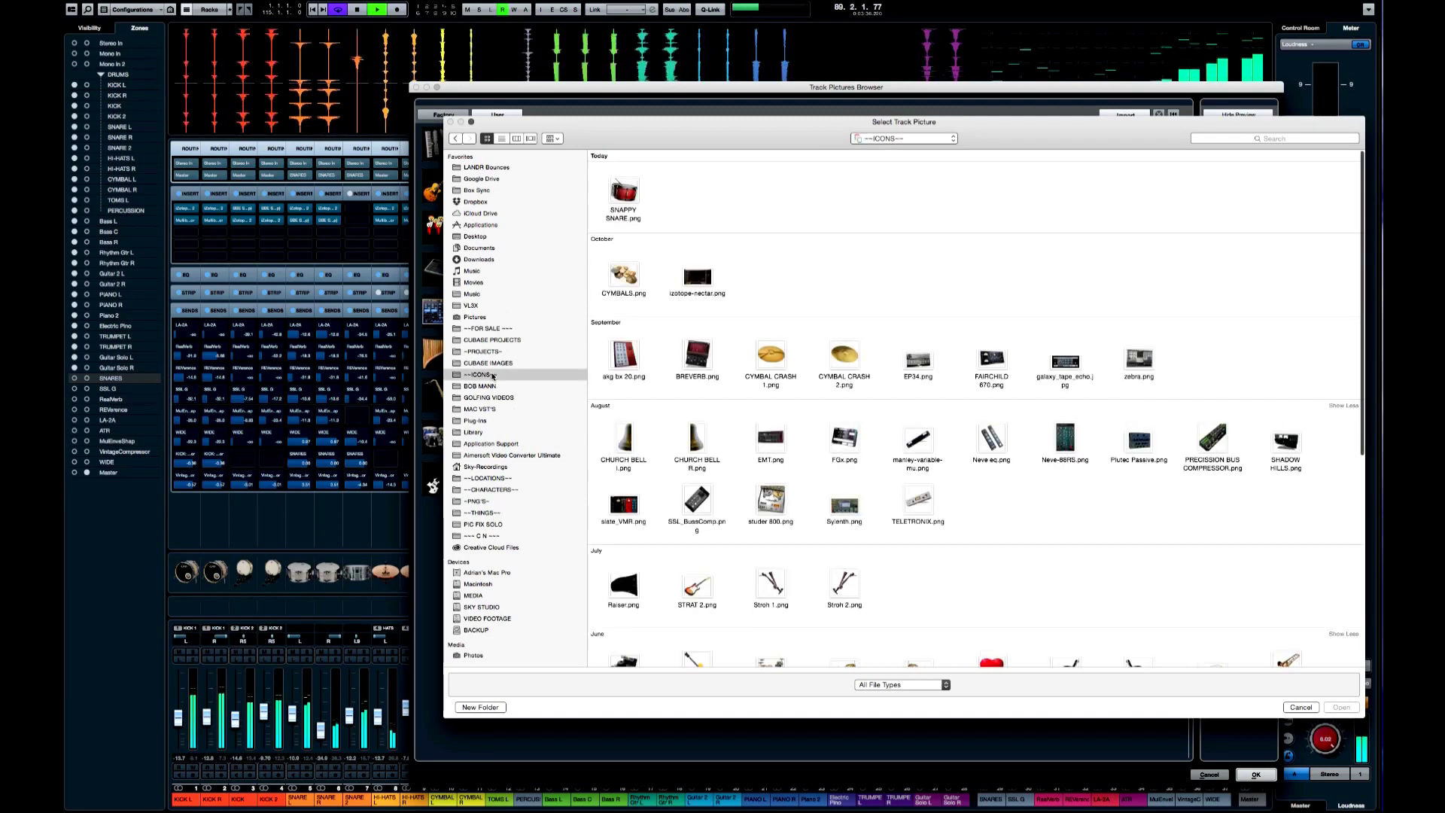
click(614, 194)
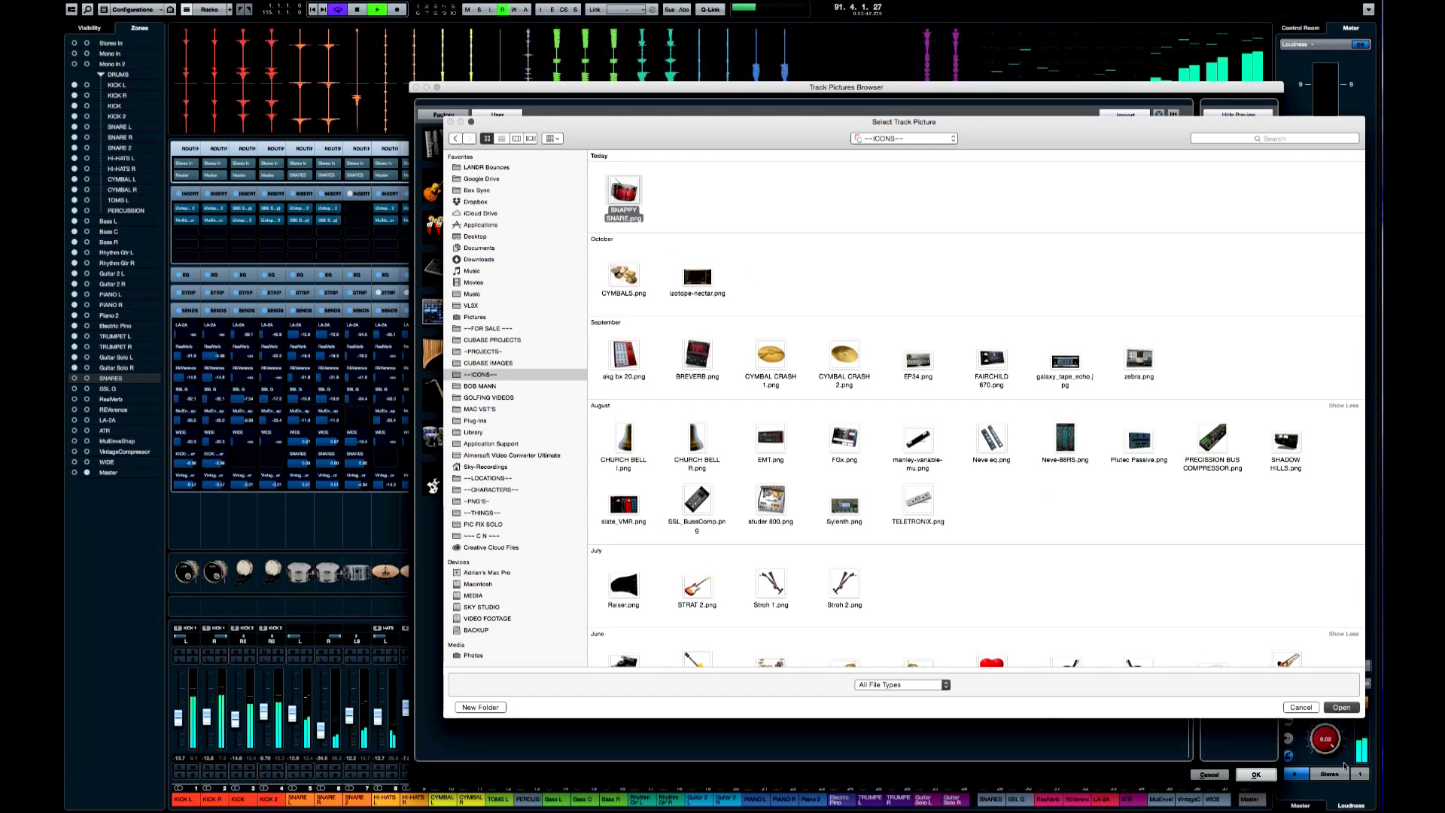
click(1341, 708)
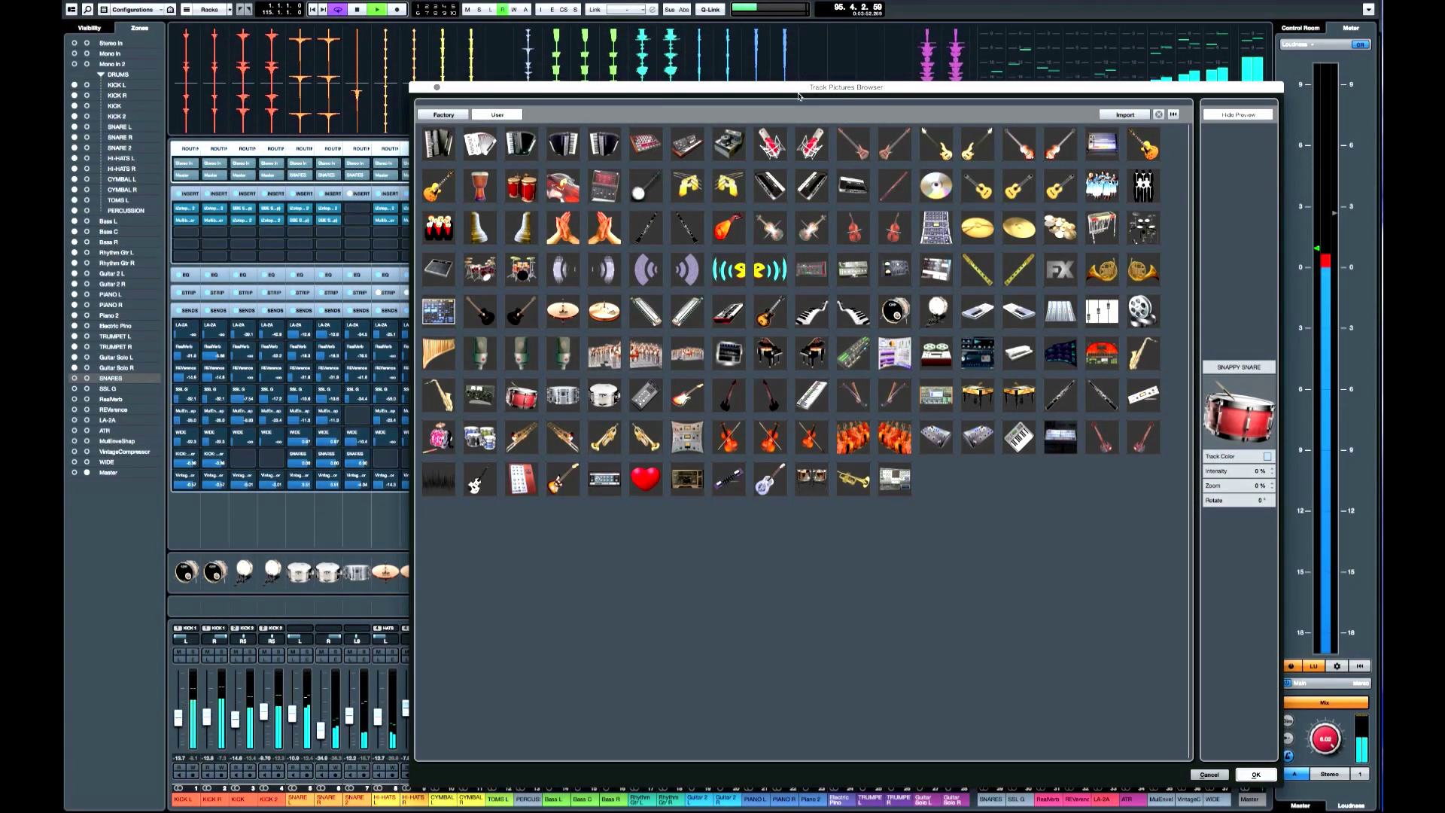
Step: Set the snare picture's tint Intensity and Zoom both to 0%
drag(800, 95, 598, 46)
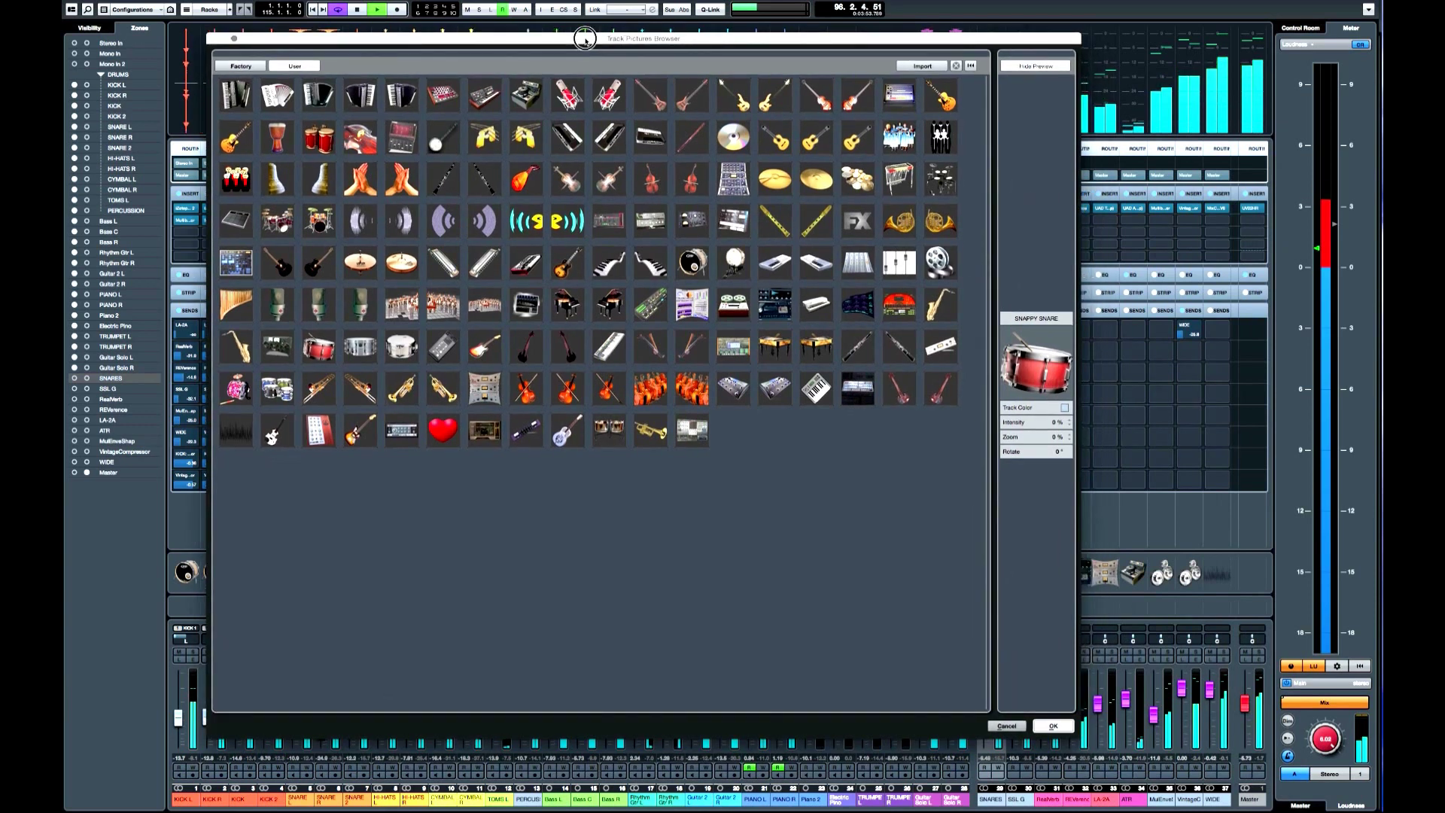
click(1065, 423)
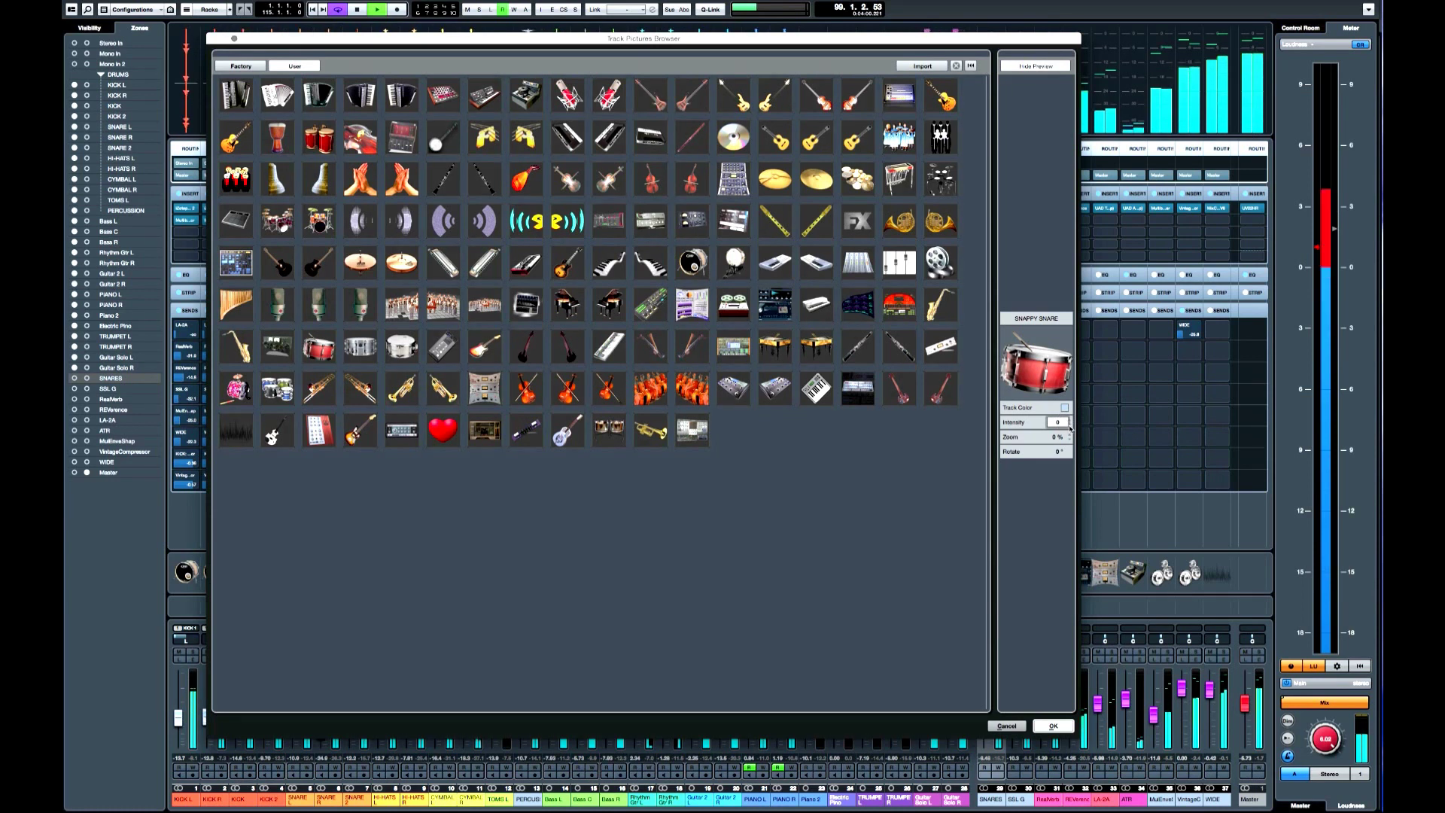
key(Return)
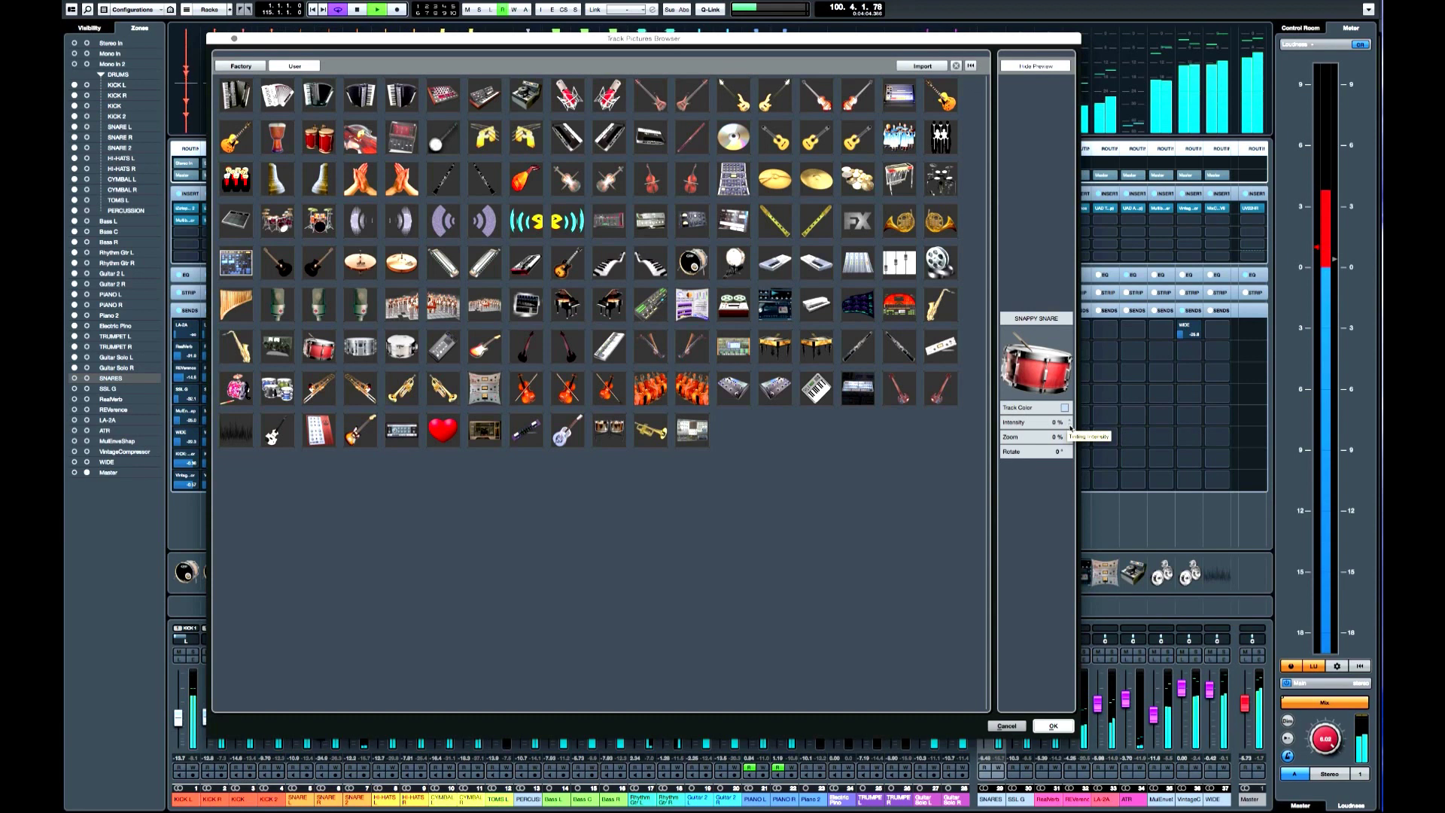
click(1070, 427)
key(Return)
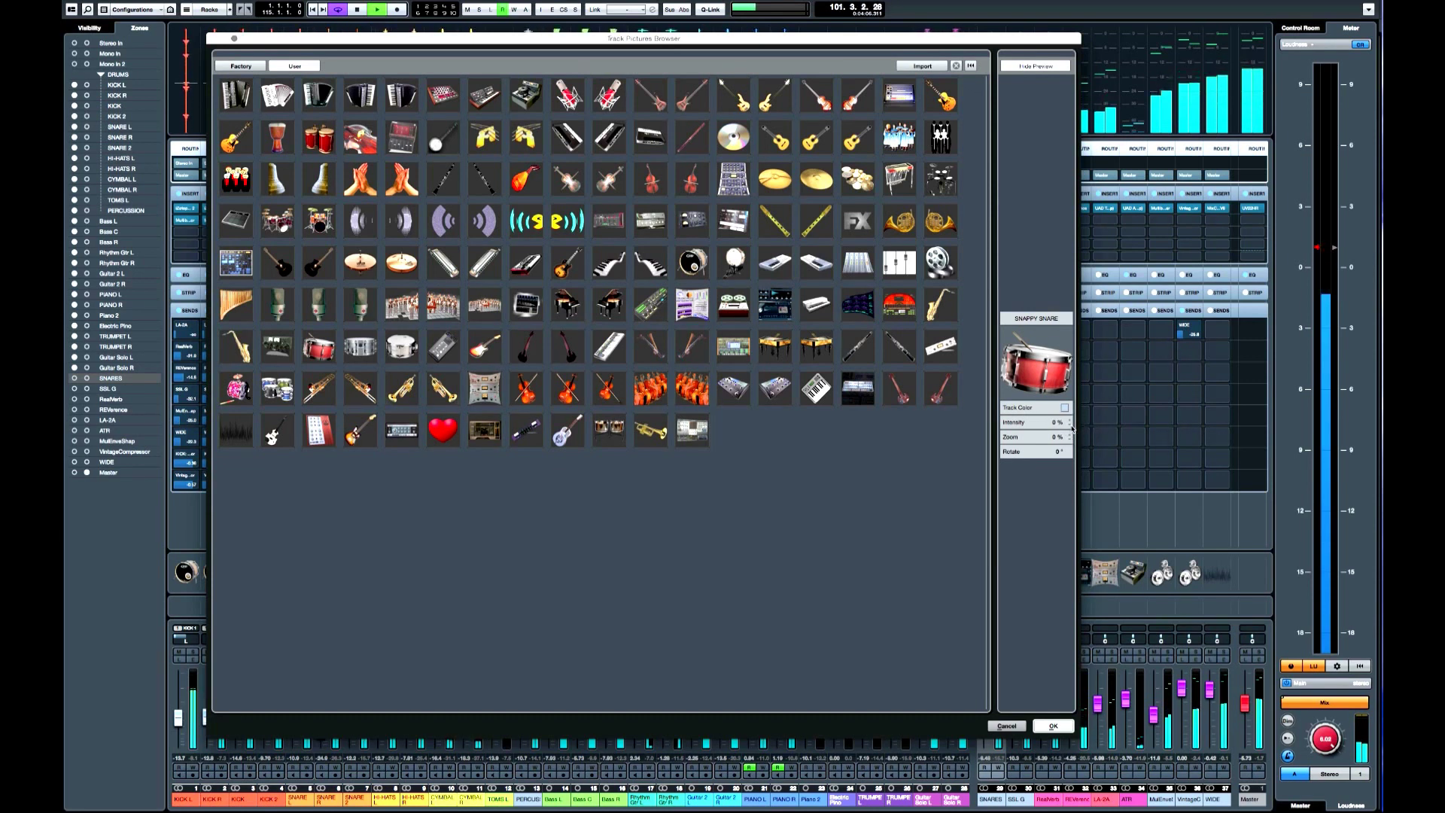
click(1069, 438)
key(Return)
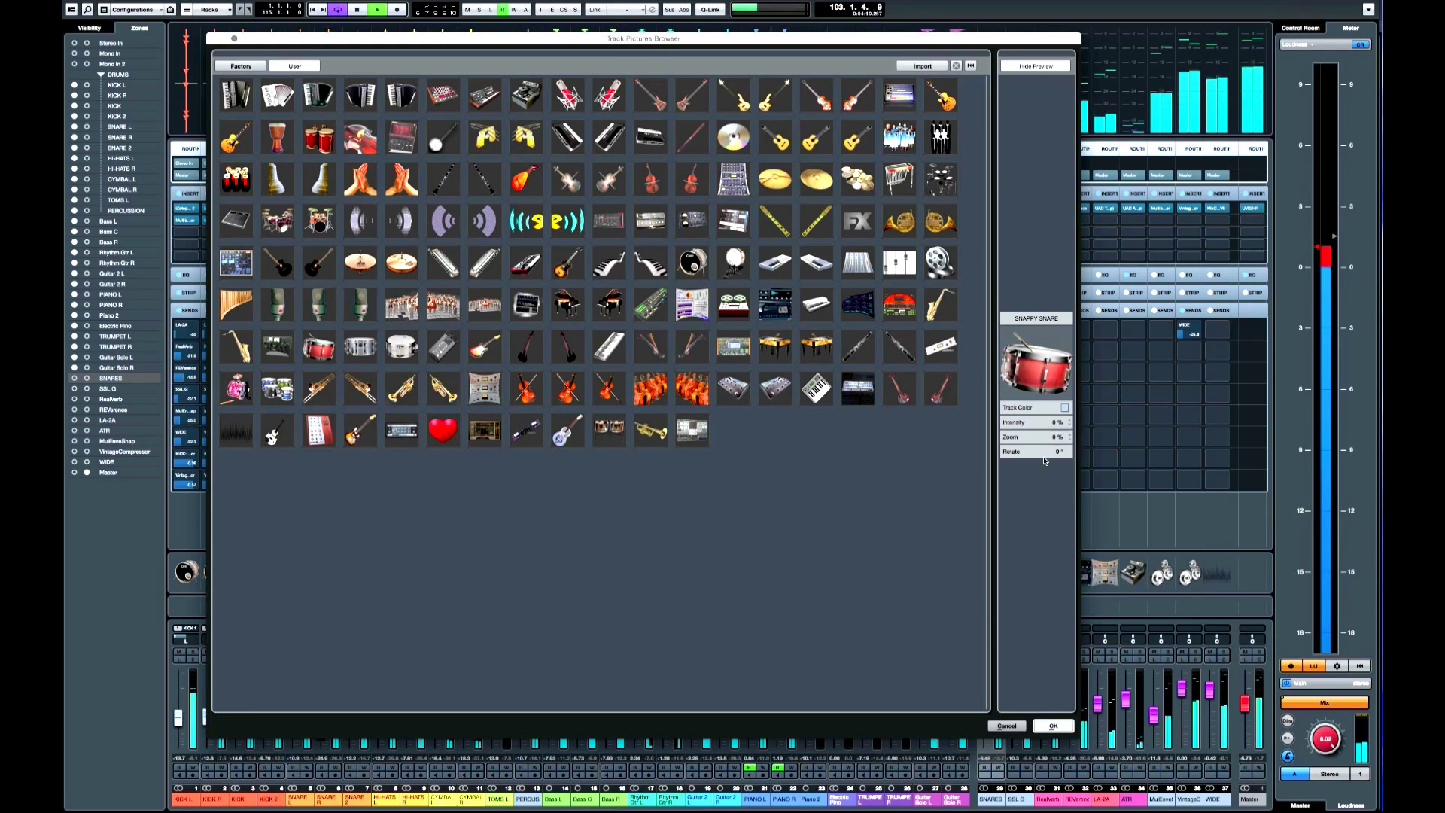
Step: Try rotating the snare picture through 180° and 270°, return it upright, and apply it
click(1042, 454)
click(1042, 453)
click(1043, 453)
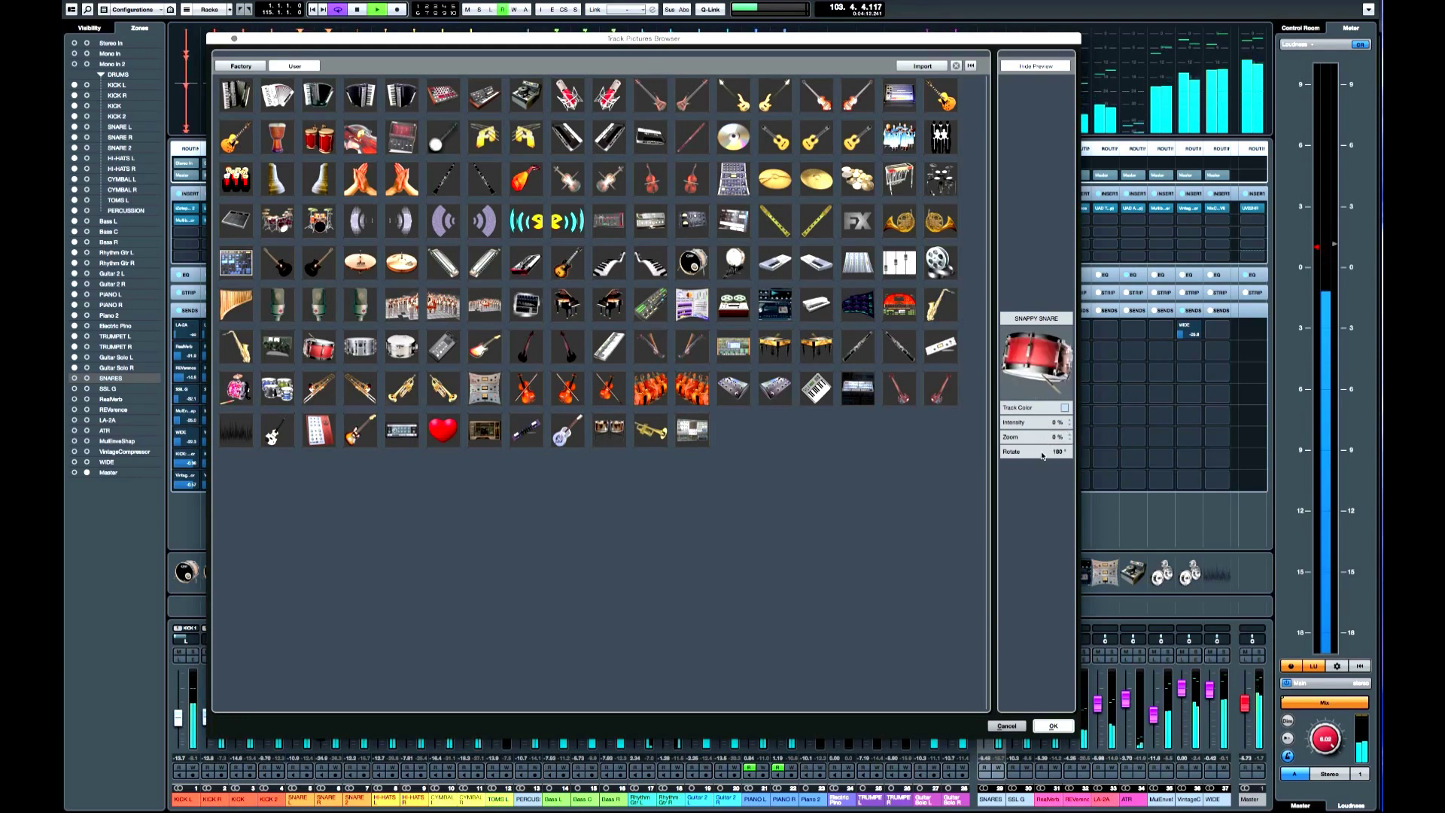
click(1042, 454)
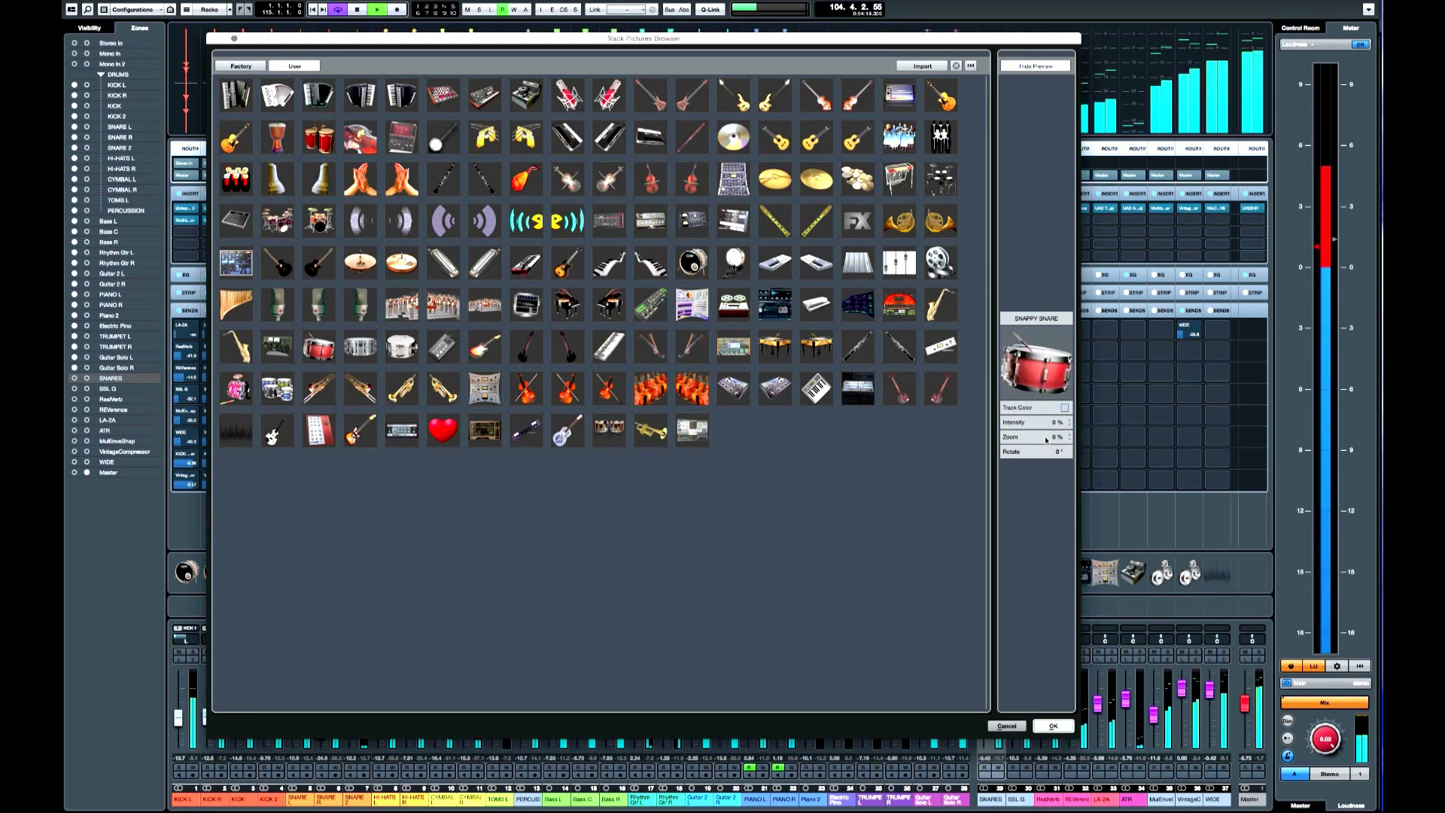
click(1054, 725)
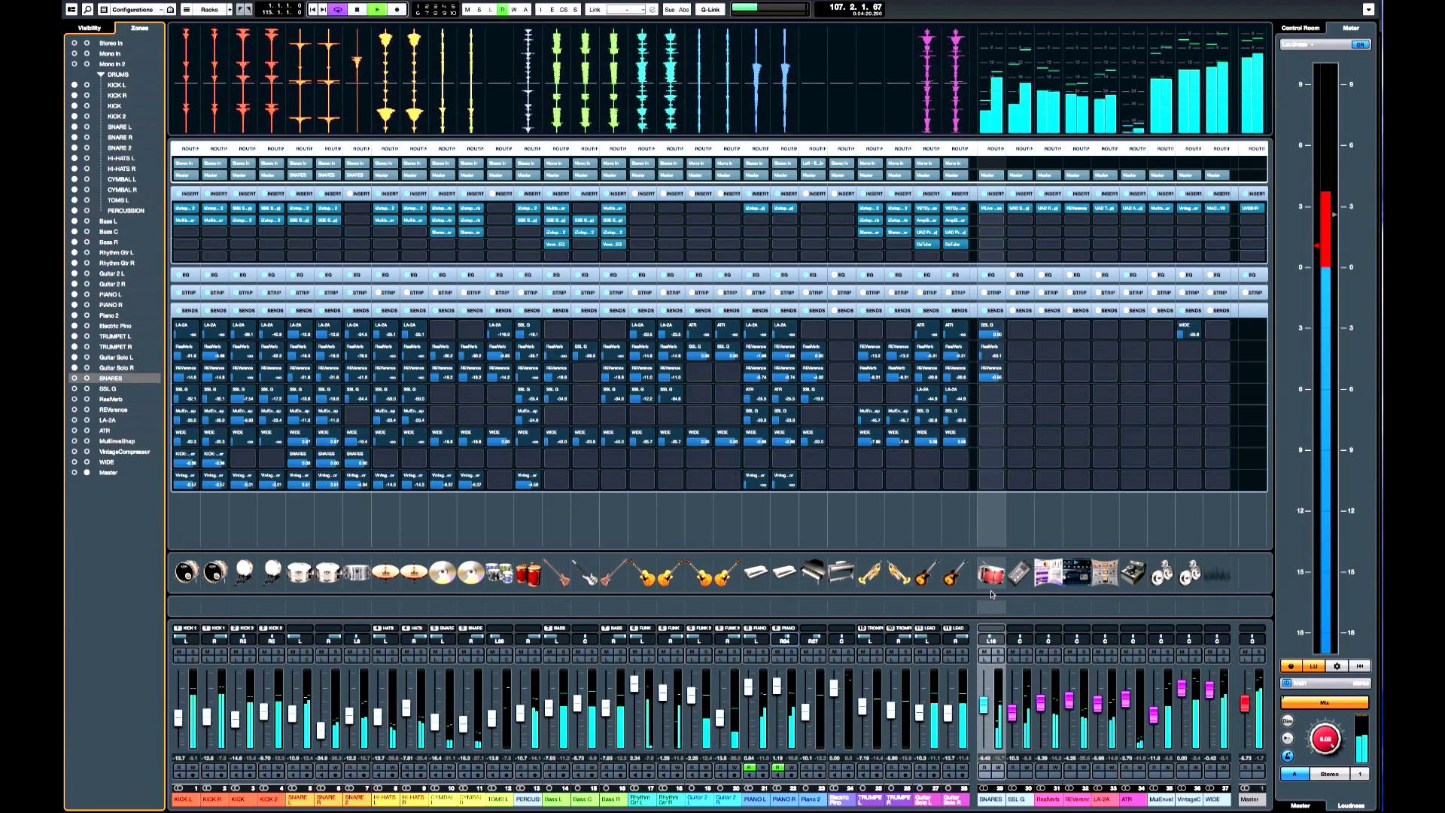
Step: Return focus to the MixConsole channels with the red snare picture showing on SNARES
click(977, 798)
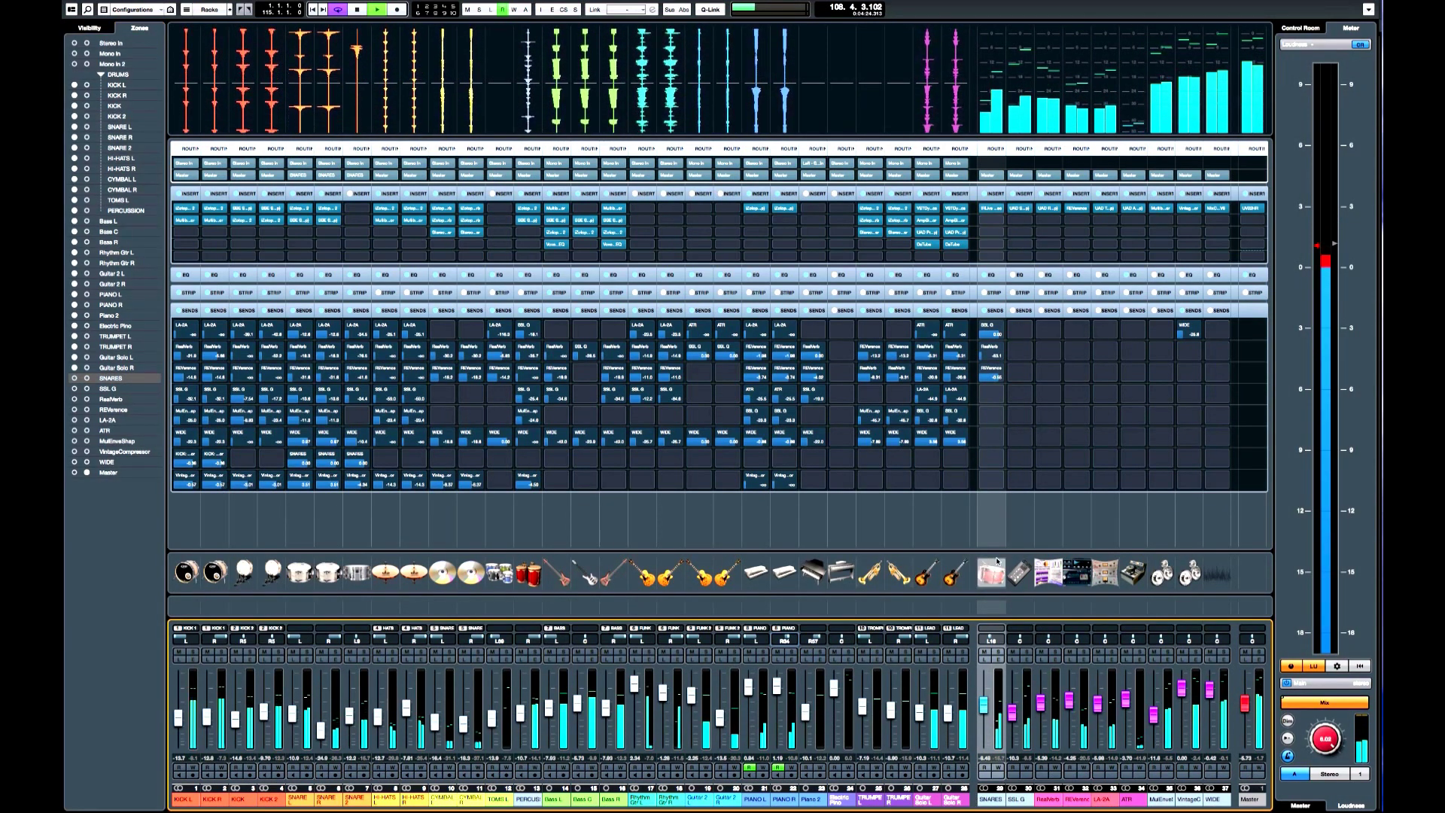